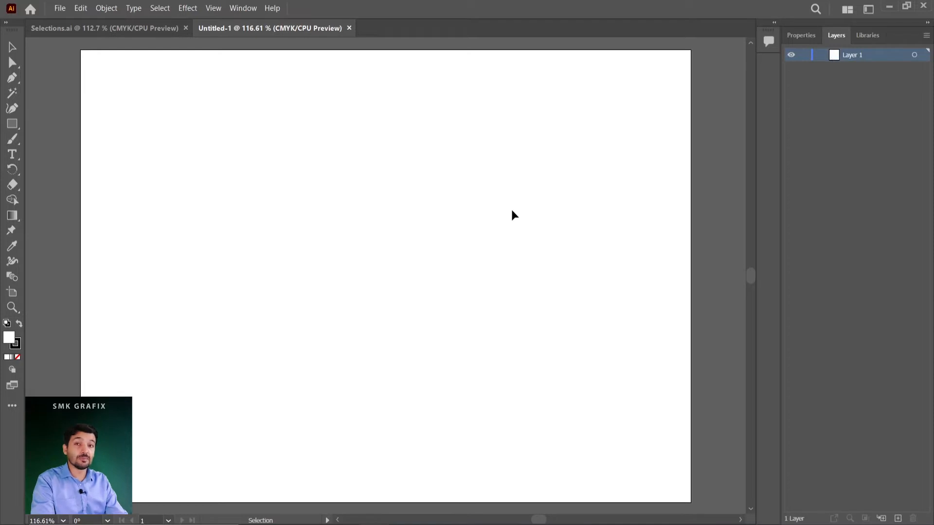
Draw an ellipse on the blank artboard and a rectangle overlapping its right side.
left_click(13, 125)
left_click_drag(14, 129, 63, 139)
left_click_drag(202, 161, 379, 356)
left_click_drag(13, 125, 48, 124)
left_click_drag(308, 132, 527, 347)
Draw a large tilted polygon overlapping the rectangle and check the objects listed inside Layer 1.
left_click_drag(12, 127, 56, 154)
left_click_drag(595, 235, 467, 346)
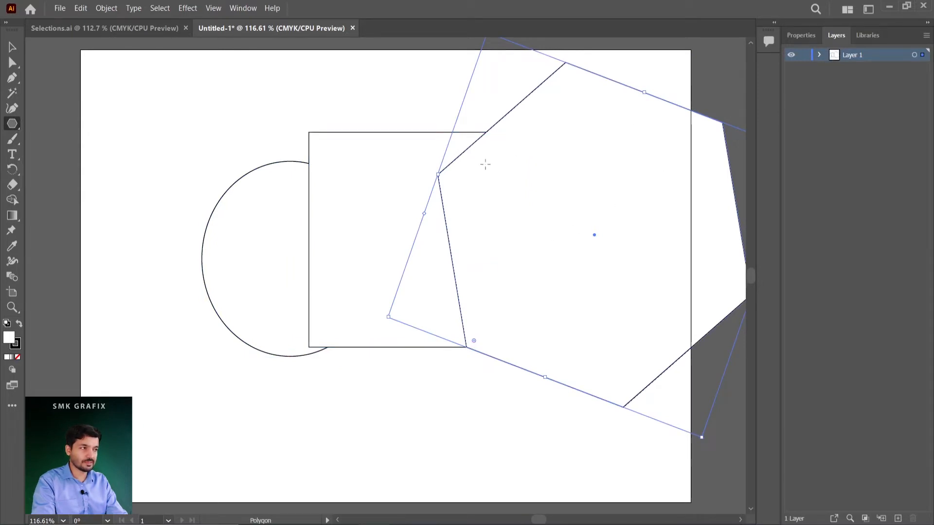
left_click(819, 55)
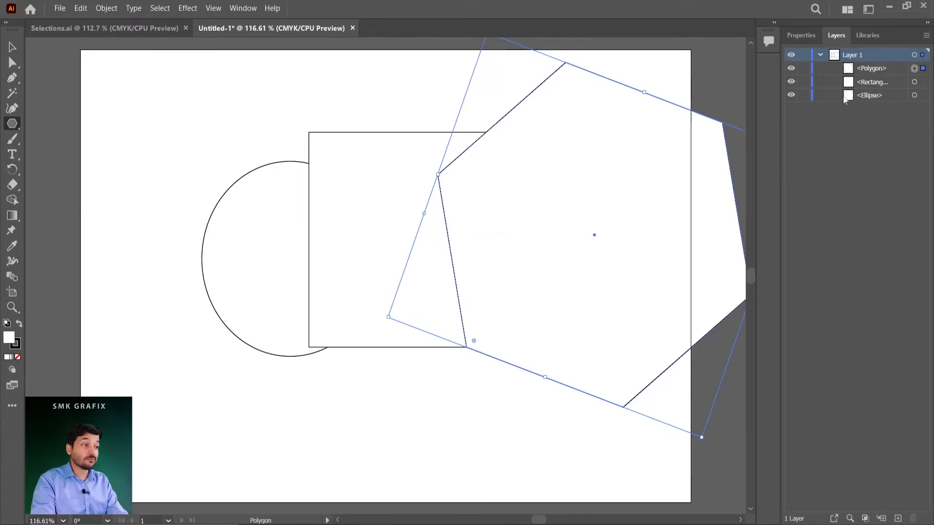
left_click(820, 55)
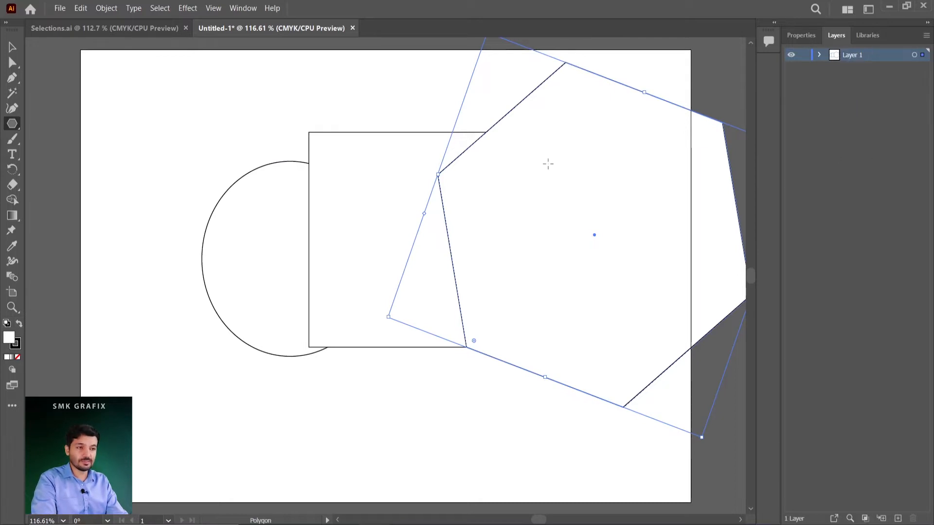
Switch to the Selections.ai document and select four red dots on the left half of the cake's top tier.
left_click(13, 47)
left_click(121, 29)
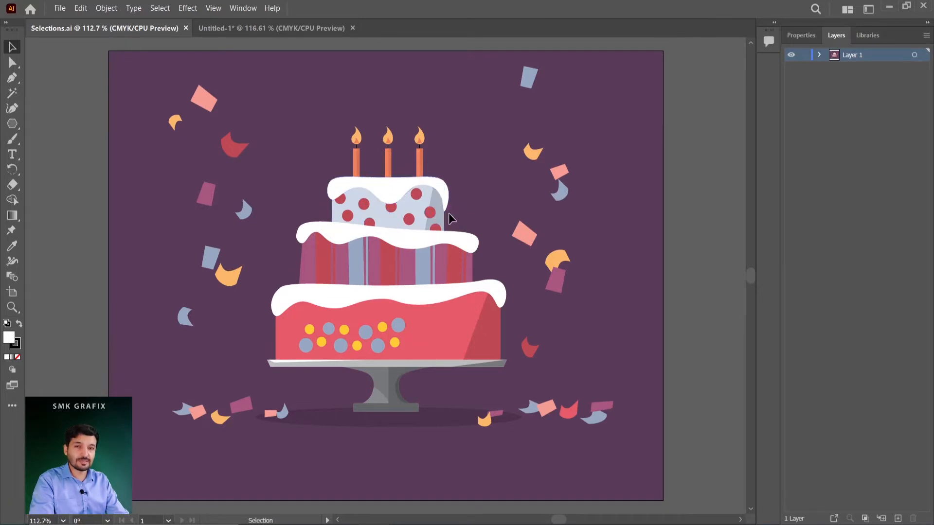
left_click(391, 212)
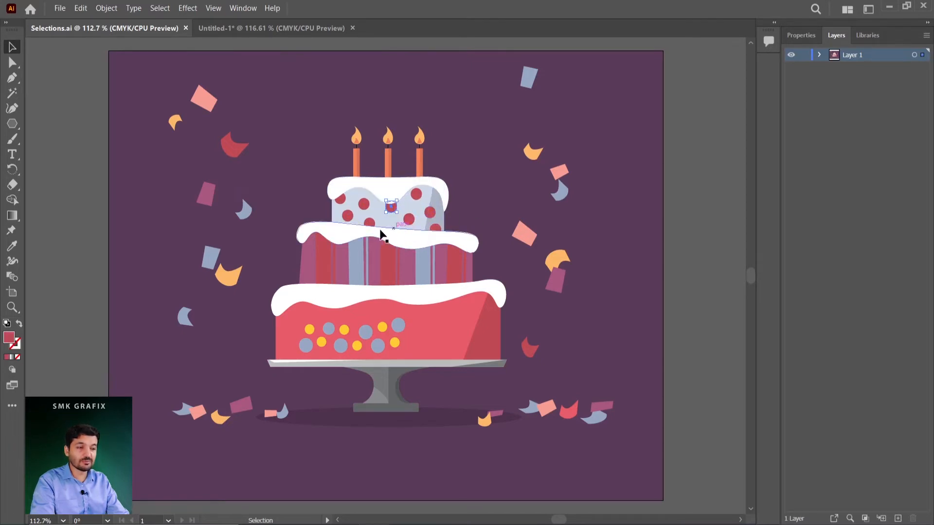
left_click(363, 204, "shift")
left_click(347, 218, "shift")
left_click(369, 223, "shift")
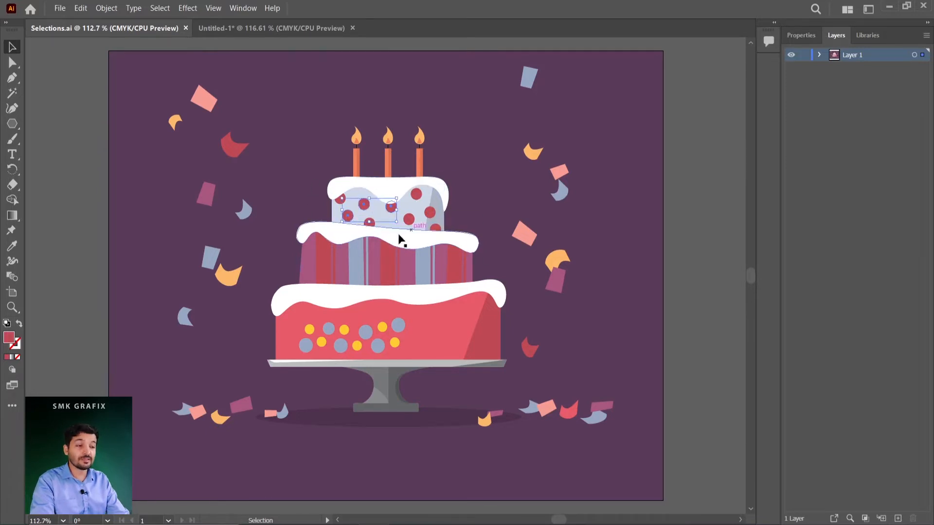
Replace the selection with the upper-right red dot on the top tier and select all objects with the same fill color.
key("a")
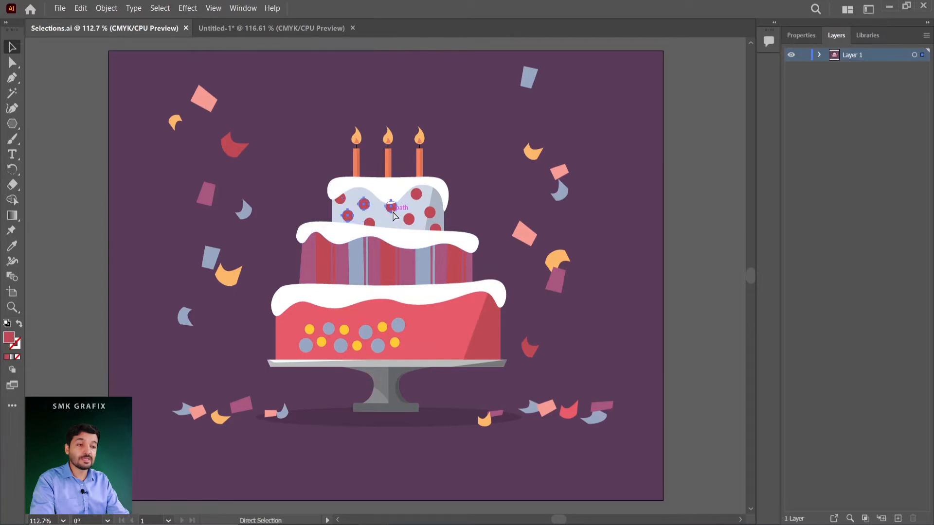
key("v")
left_click(427, 220)
left_click(414, 195)
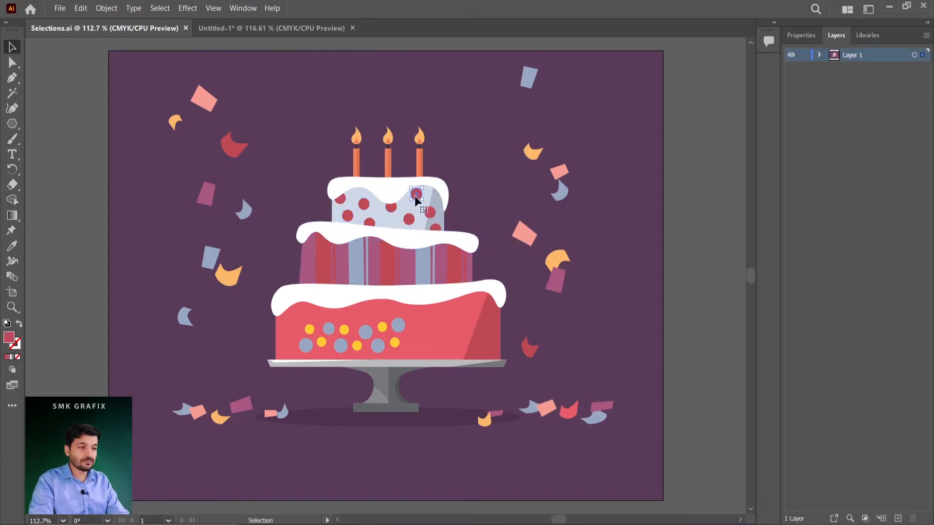
left_click(164, 9)
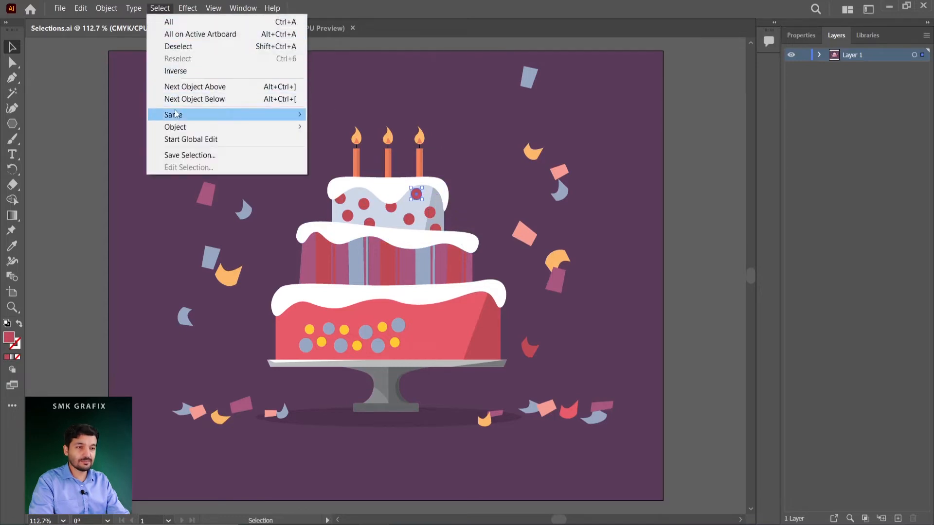
mouse_move(286, 115)
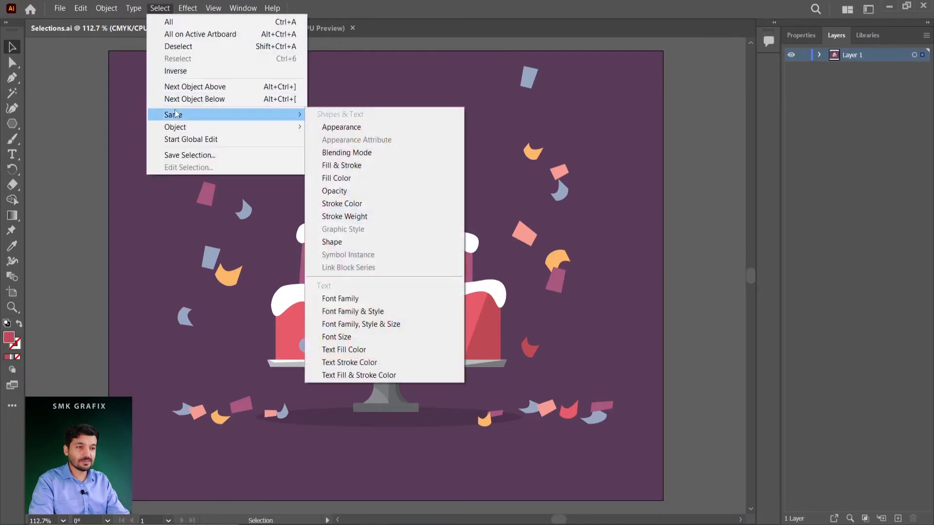
left_click(336, 179)
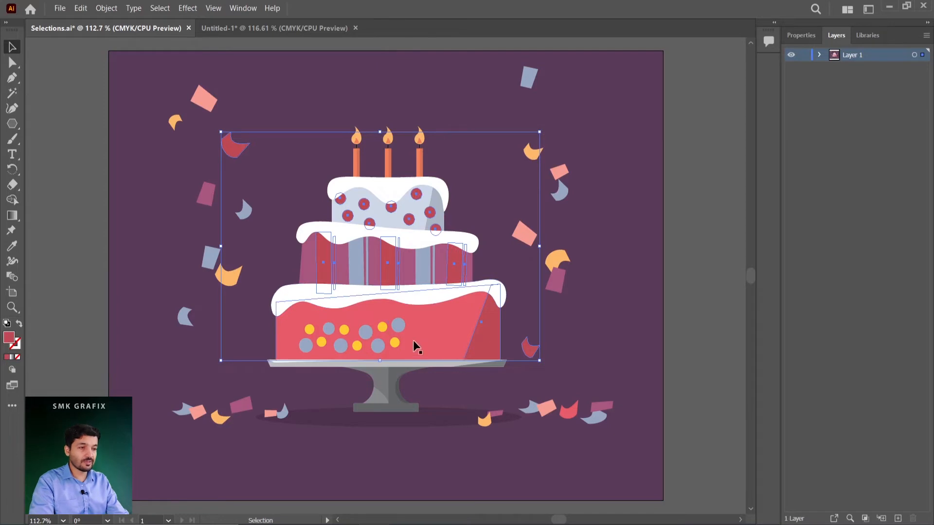
Remove the two red confetti pieces and the bottom tier's shaded side from the selection.
left_click(234, 144, "shift")
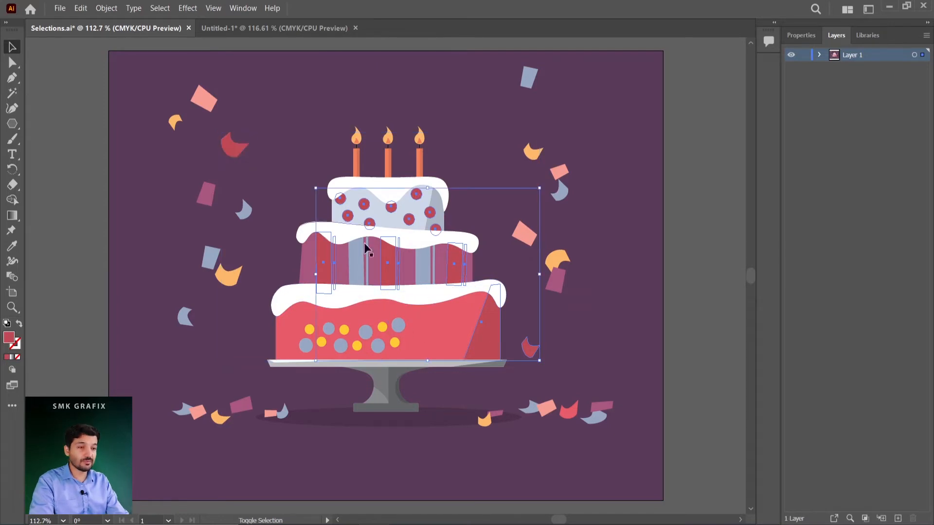
left_click(533, 349, "shift")
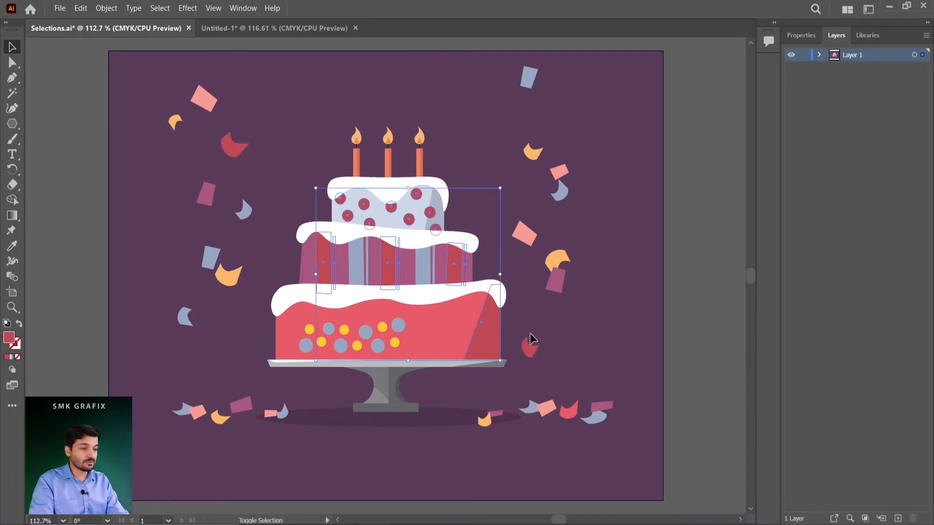
left_click(490, 340, "shift")
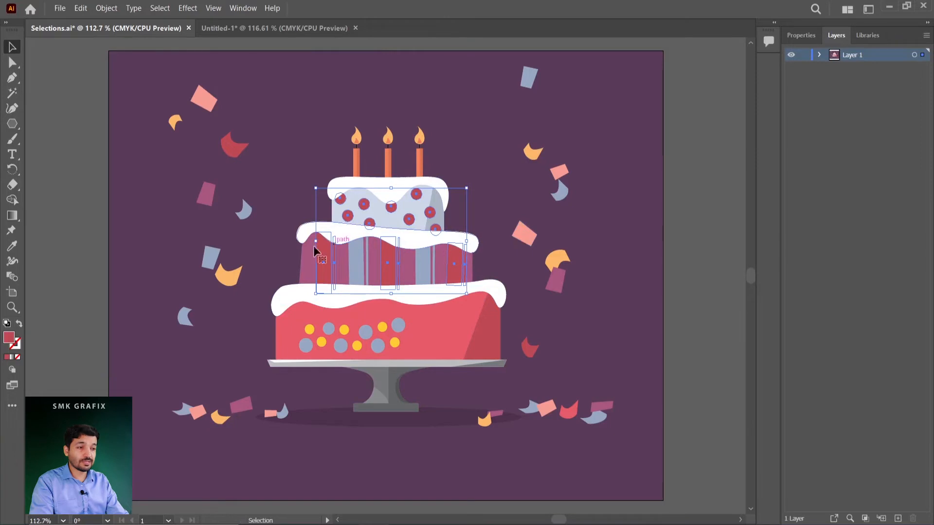
Change the fill of the selected dots and stripes to magenta.
double_click(9, 337)
left_click(554, 148)
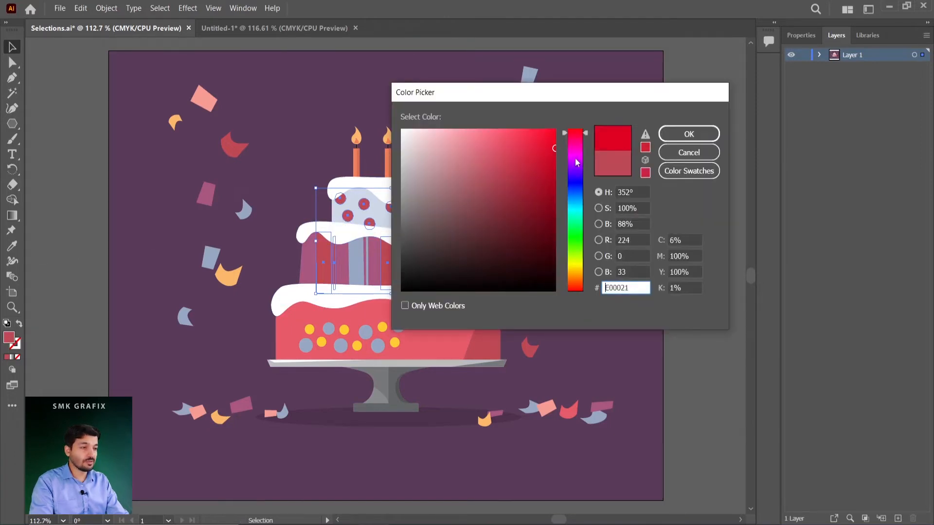
left_click(577, 148)
left_click(689, 134)
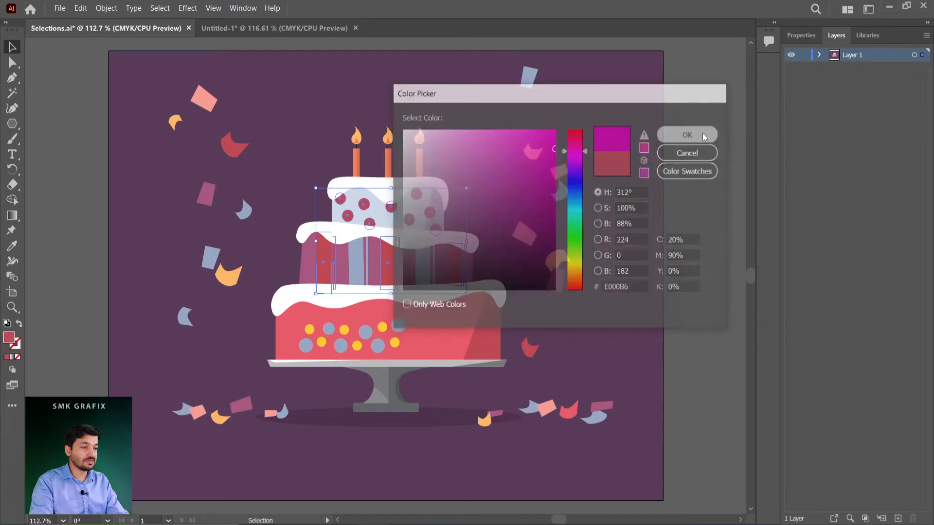
Expand Layer 1 to examine which of its objects are selected, and clear the selection.
left_click(820, 54)
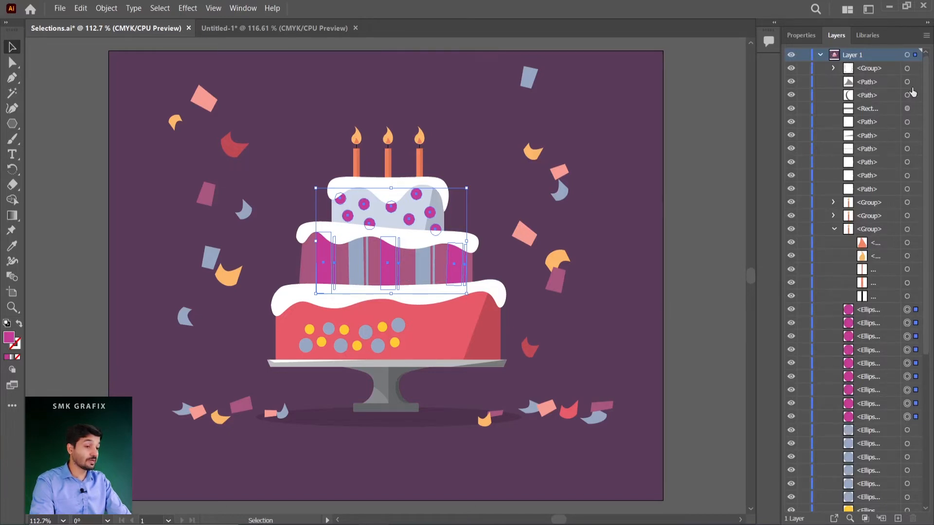
left_click_drag(927, 336, 932, 495)
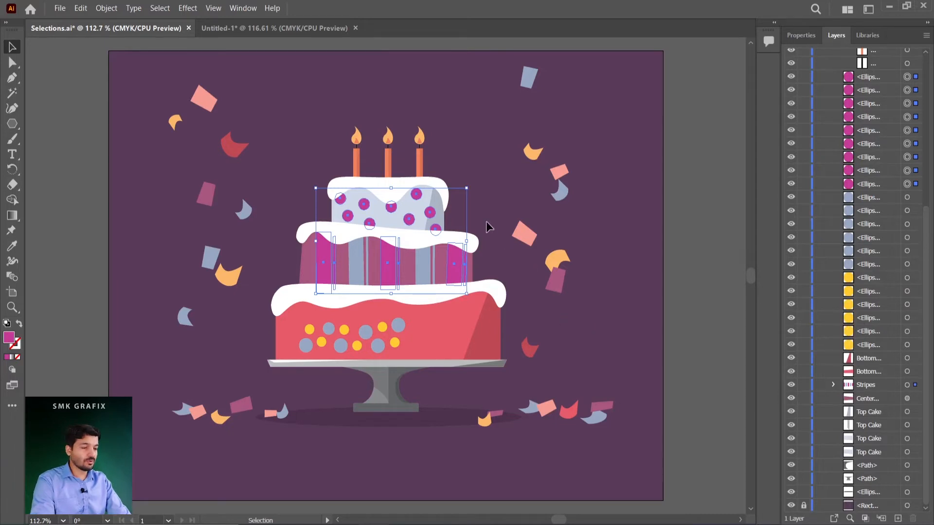
left_click(488, 201)
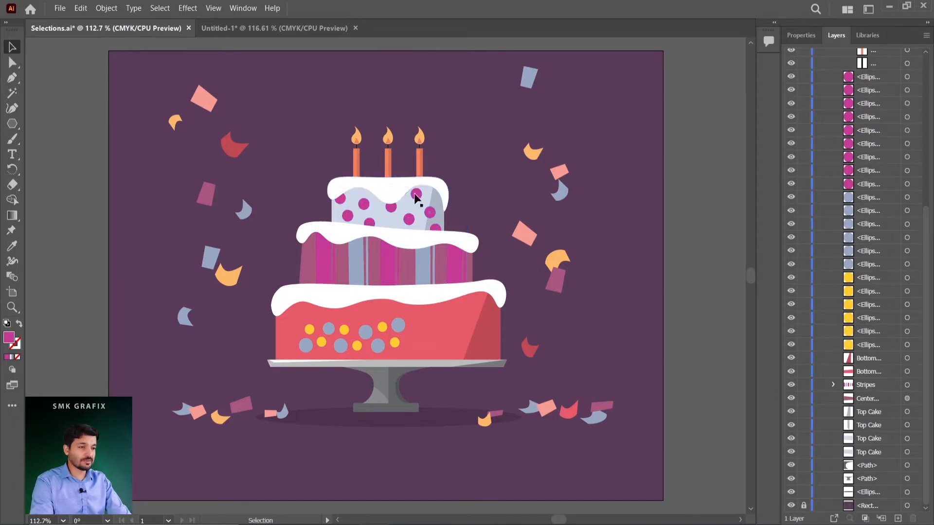
Select the middle tier's white icing and pick individual anchor points along its wavy edge with Direct Selection.
left_click(416, 247)
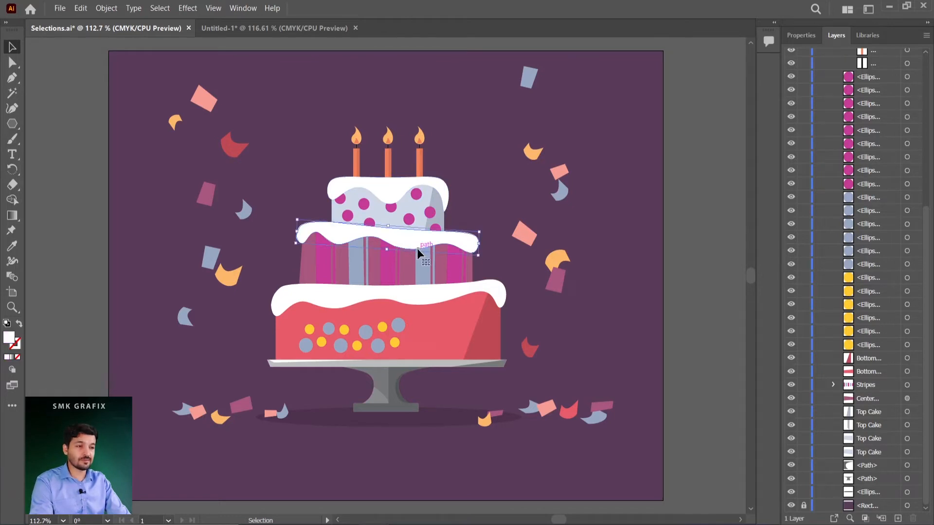
left_click(12, 62)
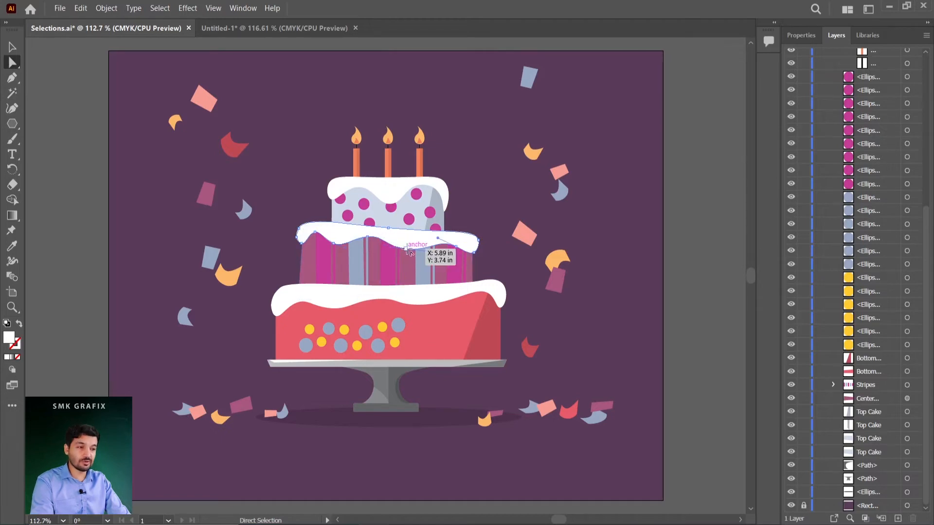
left_click(371, 242)
left_click(333, 252)
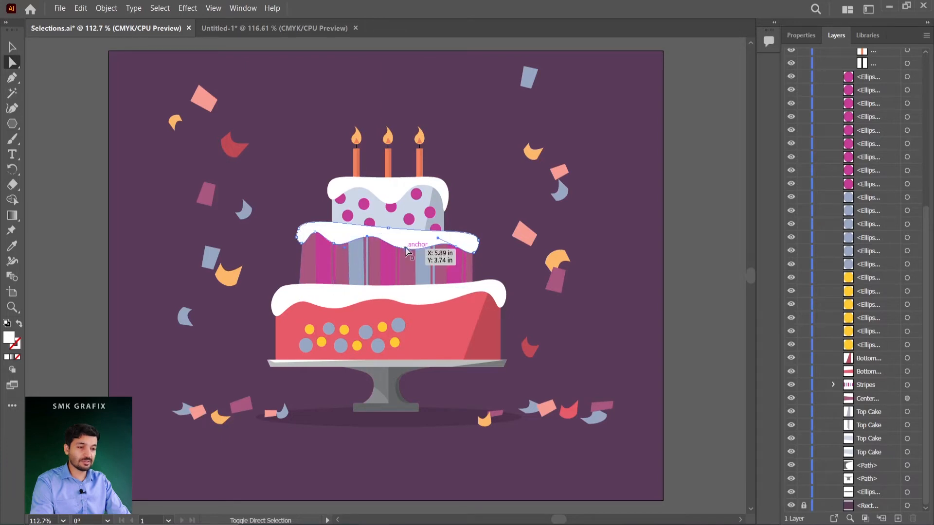
left_click(339, 234)
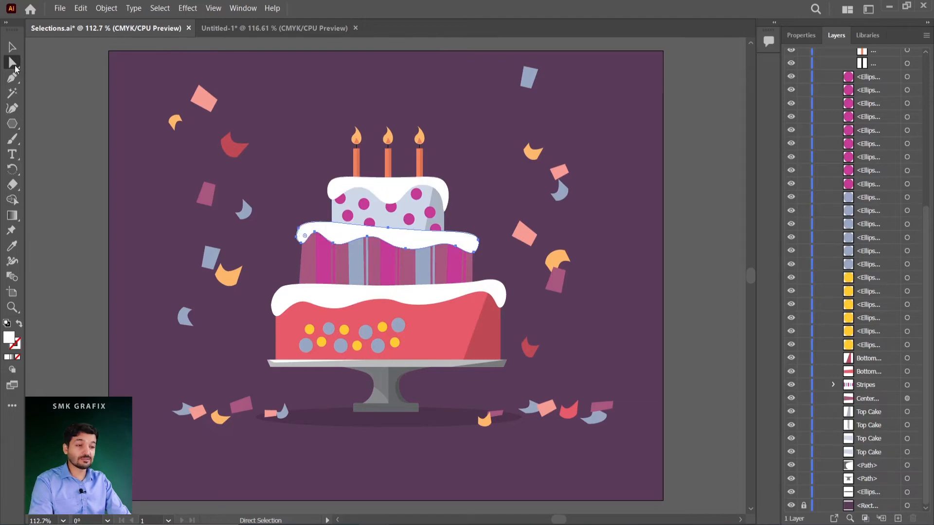
Use the Lasso tool to select the anchor points at the left end of the middle tier's icing.
right_click(13, 65)
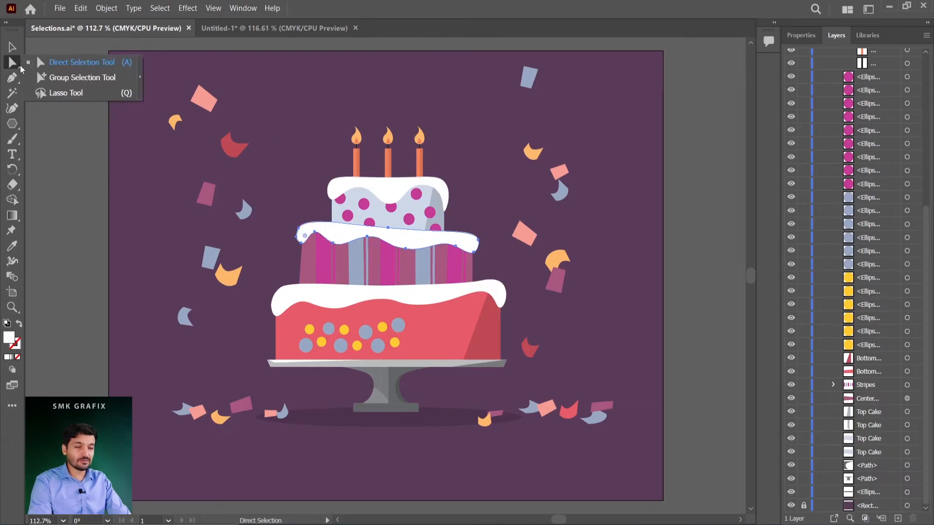
left_click(50, 95)
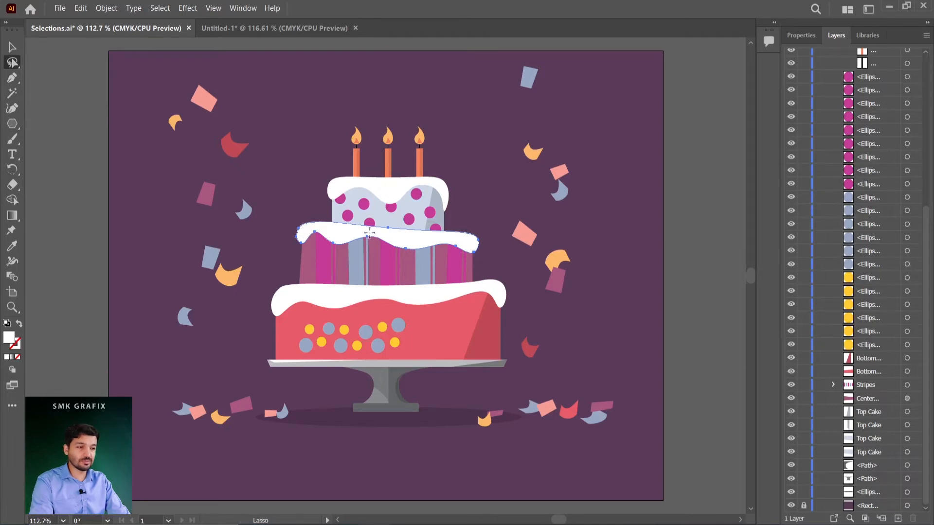
mouse_move(332, 231)
left_mouse_down()
mouse_move(296, 235)
mouse_move(297, 246)
mouse_move(340, 248)
mouse_move(339, 235)
left_mouse_up()
left_click_drag(327, 230, 327, 232)
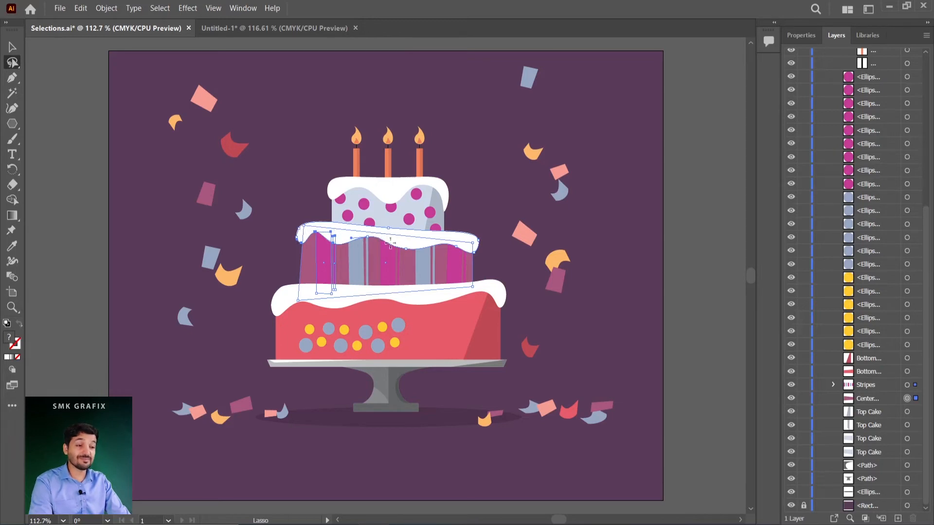
left_click(290, 214)
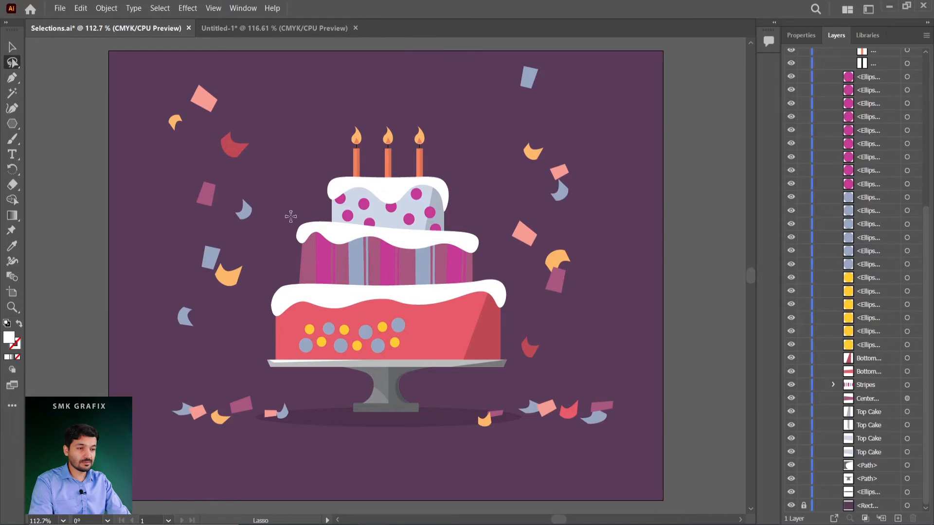
left_click_drag(298, 244, 296, 215)
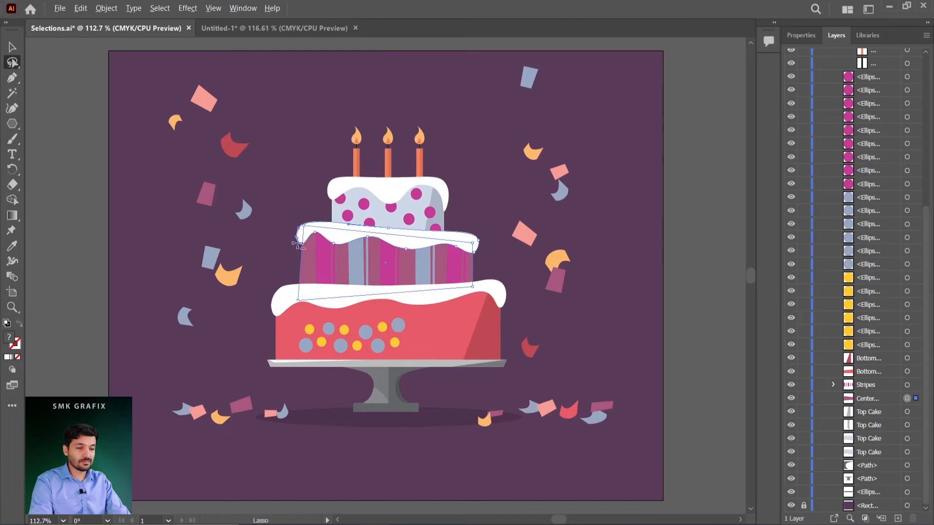
Move the anchor point on the left edge of the middle tier's icing slightly upward with Direct Selection.
scroll(297, 243, "down", 3)
scroll(294, 245, "up", 9)
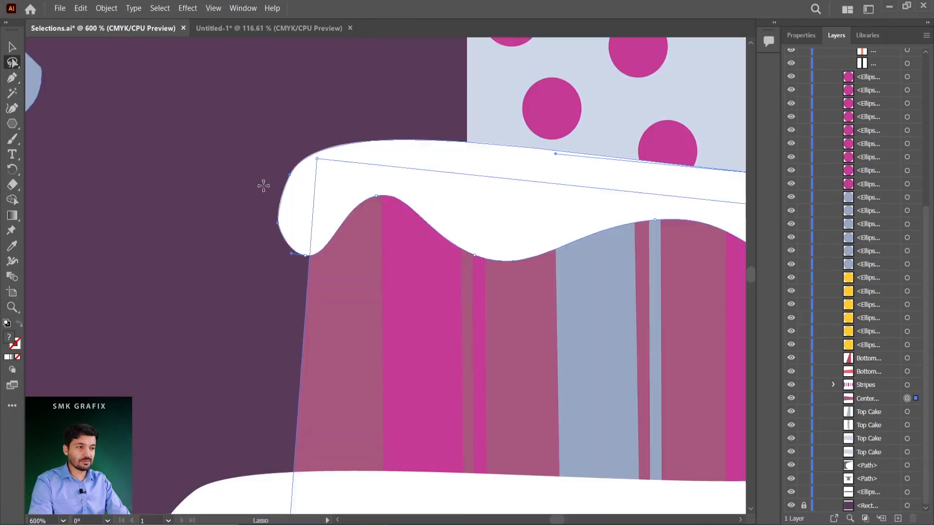
left_click(13, 64)
left_click(36, 57)
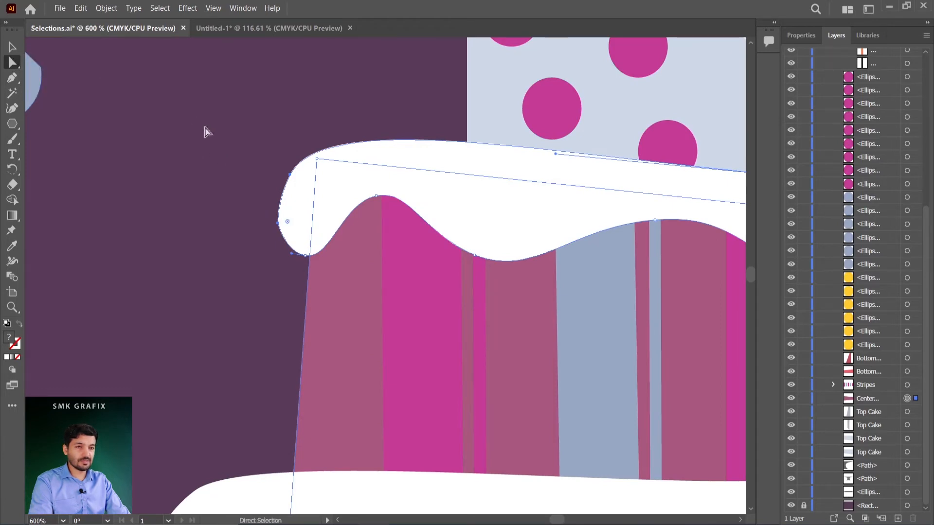
left_click_drag(278, 223, 280, 196)
scroll(355, 245, "down", 2)
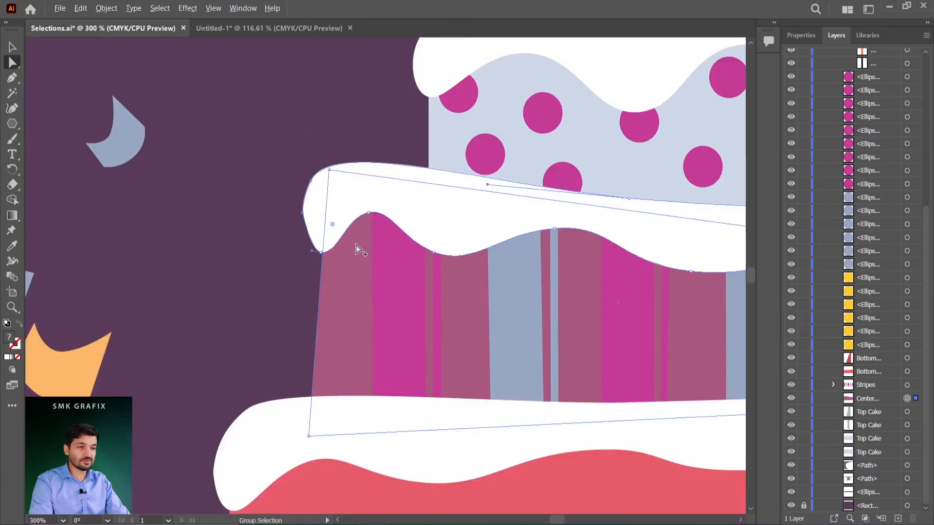
scroll(360, 249, "down", 2)
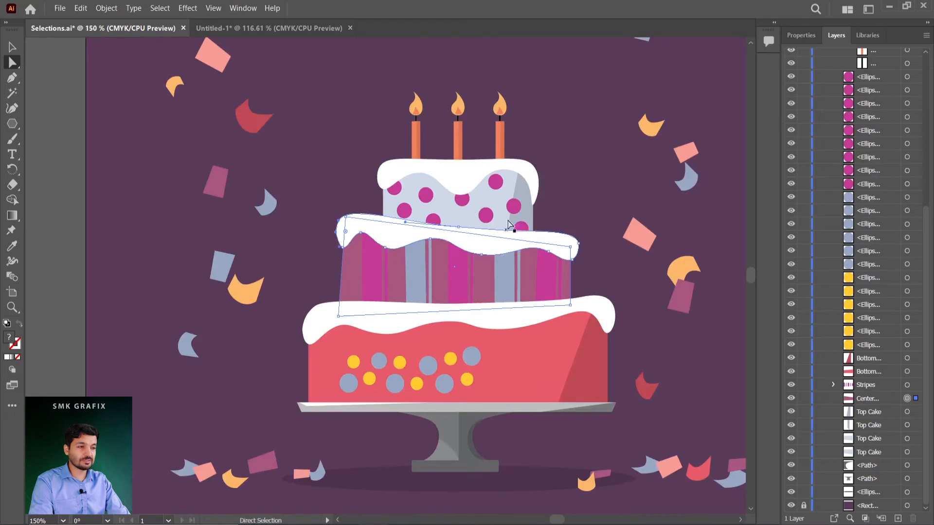
Clear the selection and fit the whole artboard in the window.
left_click(468, 158)
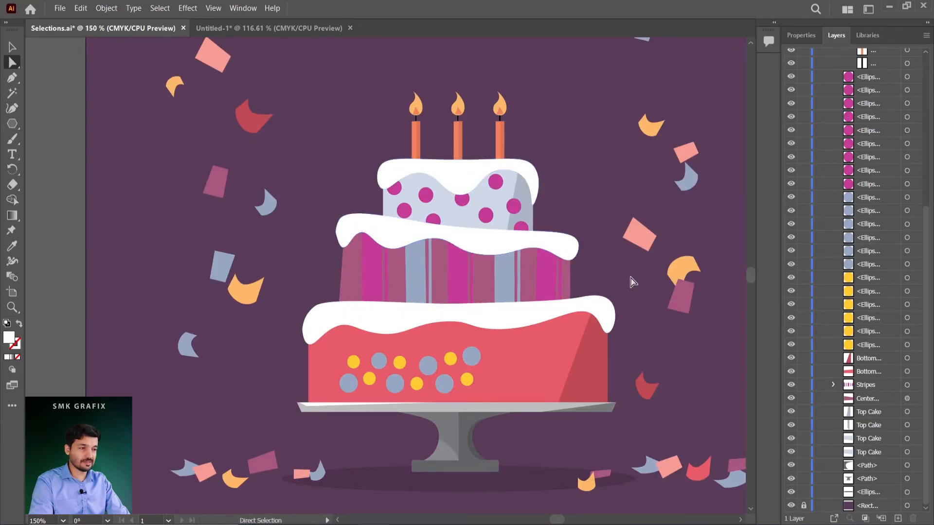
scroll(632, 294, "down", 1)
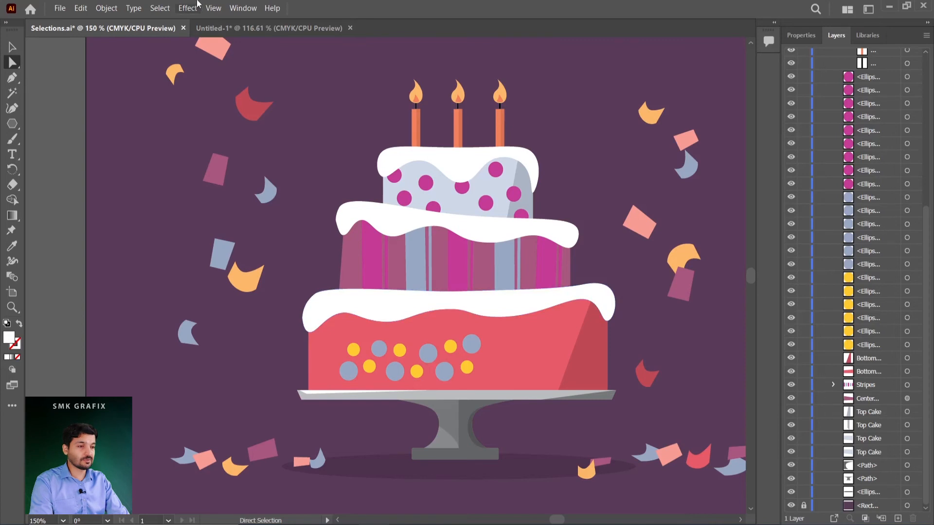
left_click(212, 8)
left_click(276, 160)
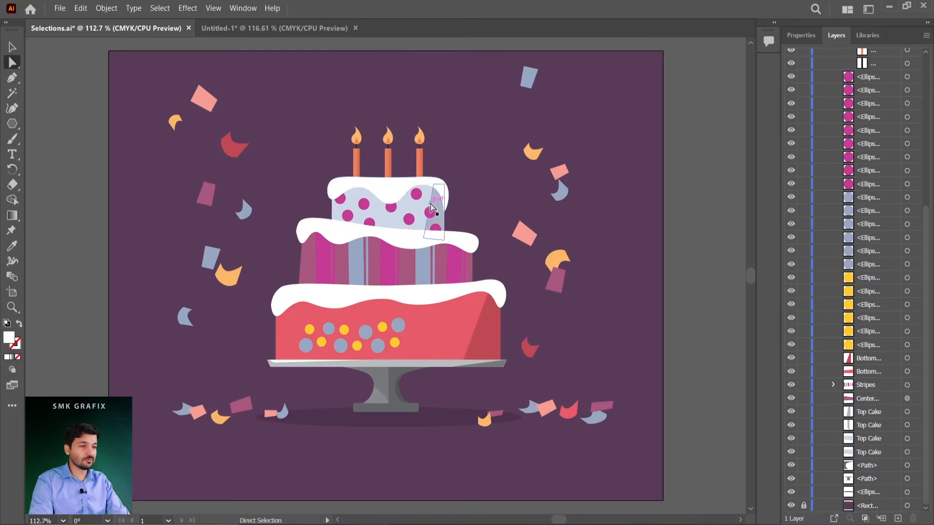
Switch the artwork to Outline view and select only the bottom tier's round dots, excluding the tier shape behind them.
left_click(207, 13)
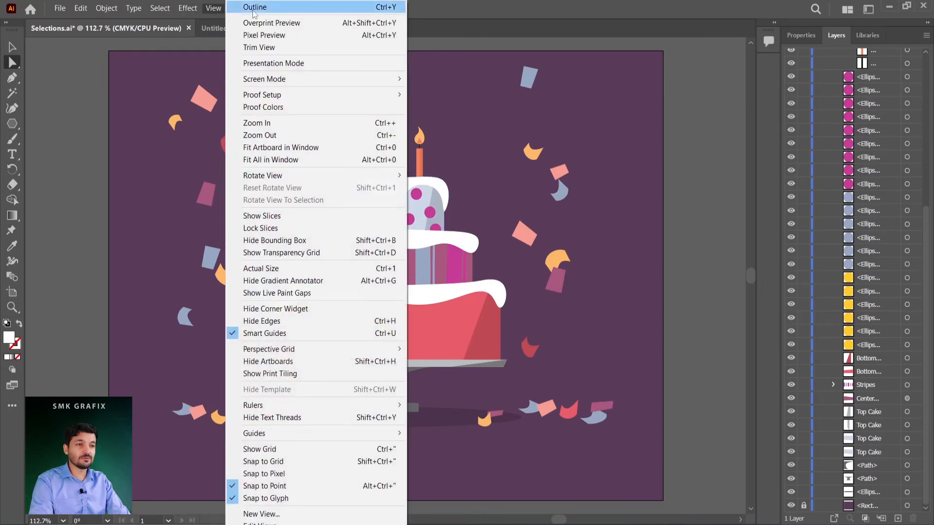
left_click(384, 7)
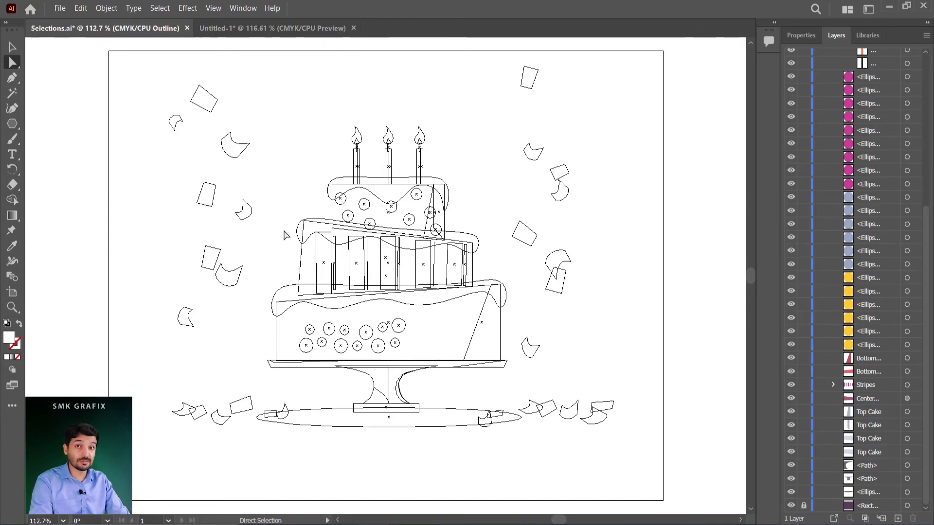
key("v")
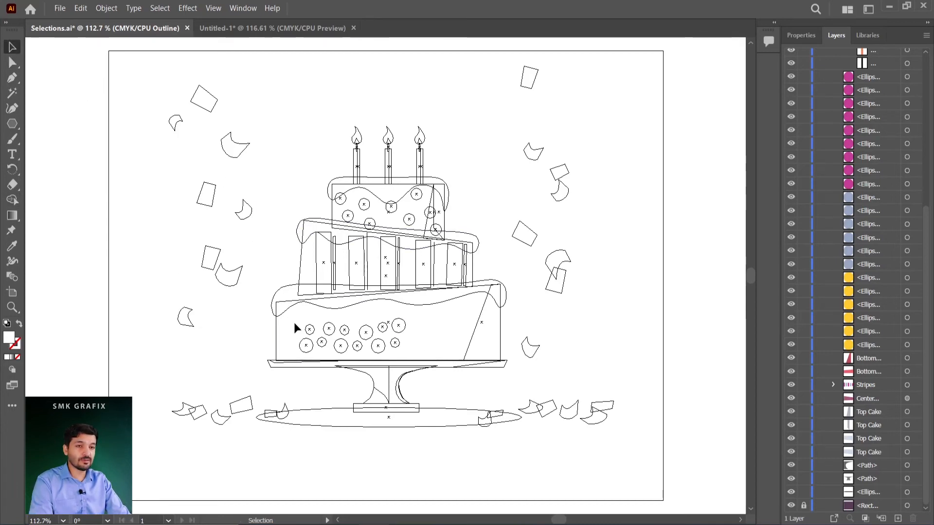
left_click_drag(294, 322, 420, 350)
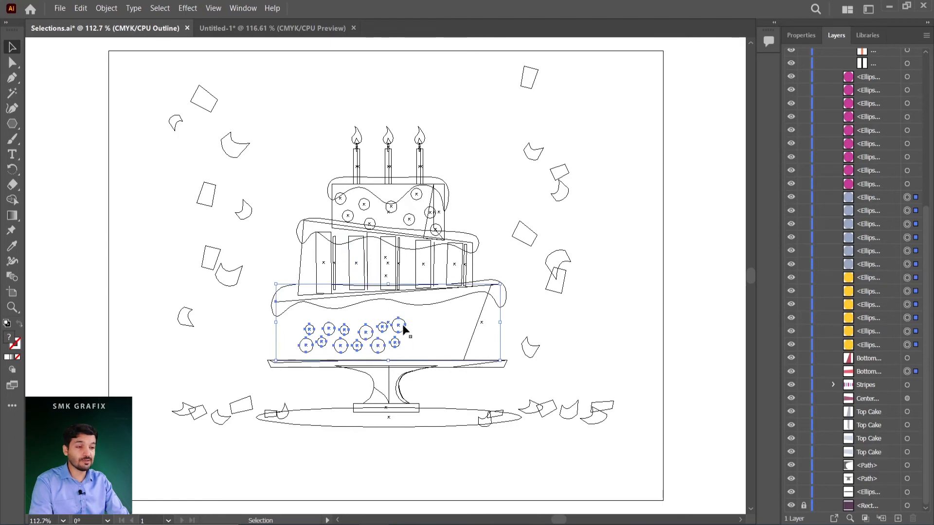
left_click(278, 332, "shift")
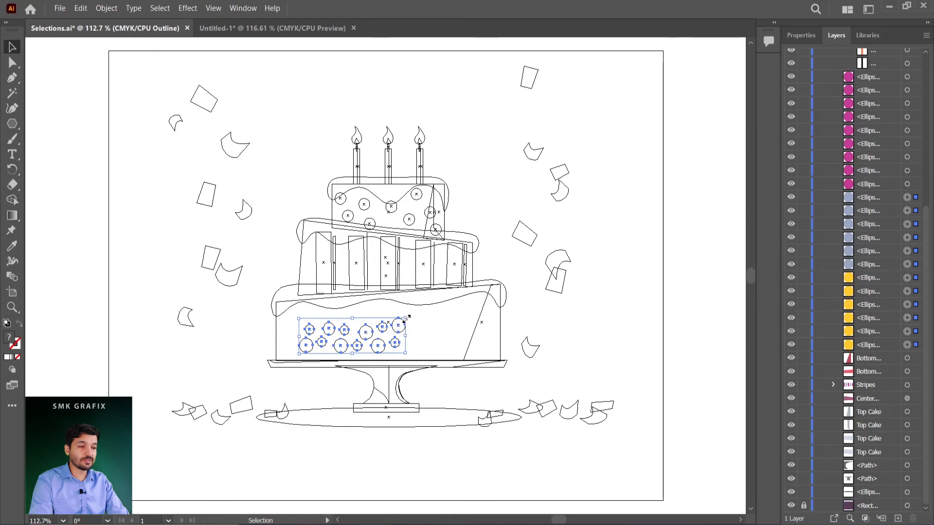
Scale the selected dots up proportionally to spread across the bottom tier, deselect them, and return the artwork to Preview mode.
left_click_drag(407, 317, 491, 295)
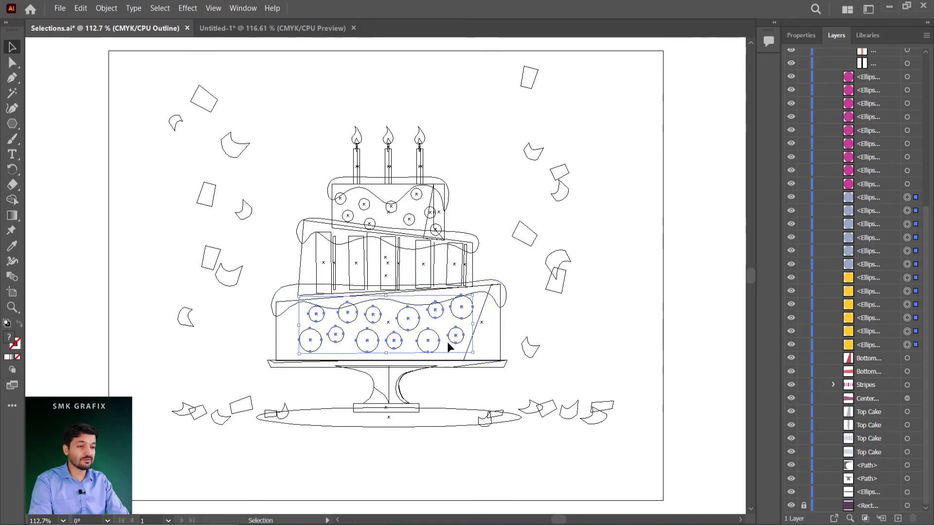
left_click(515, 313)
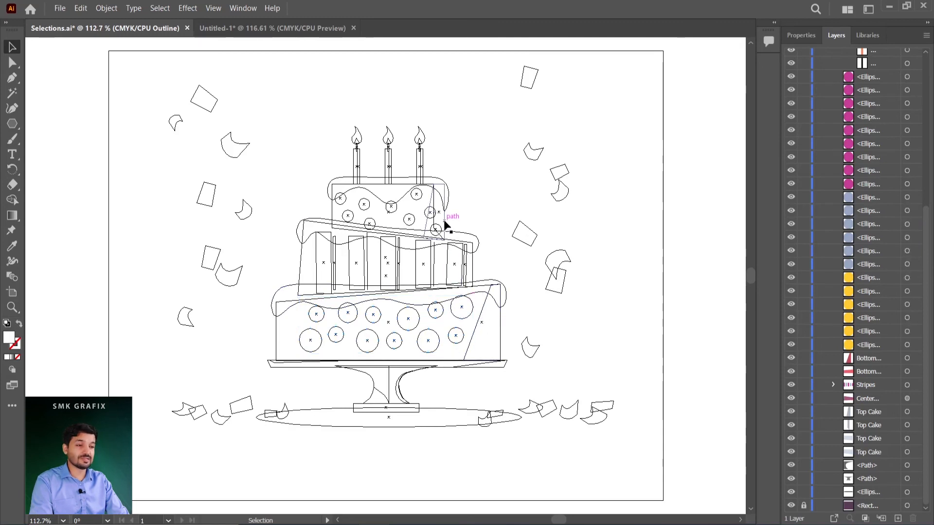
left_click(211, 9)
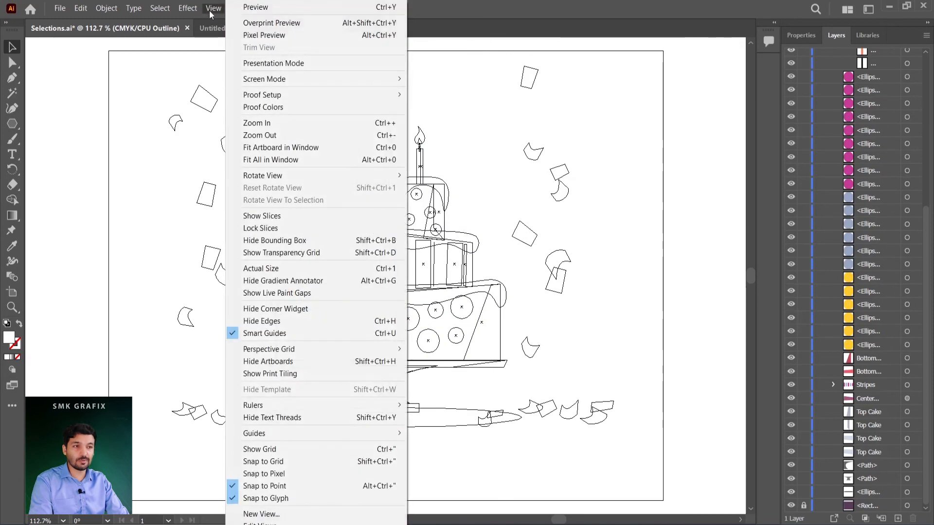
left_click(304, 8)
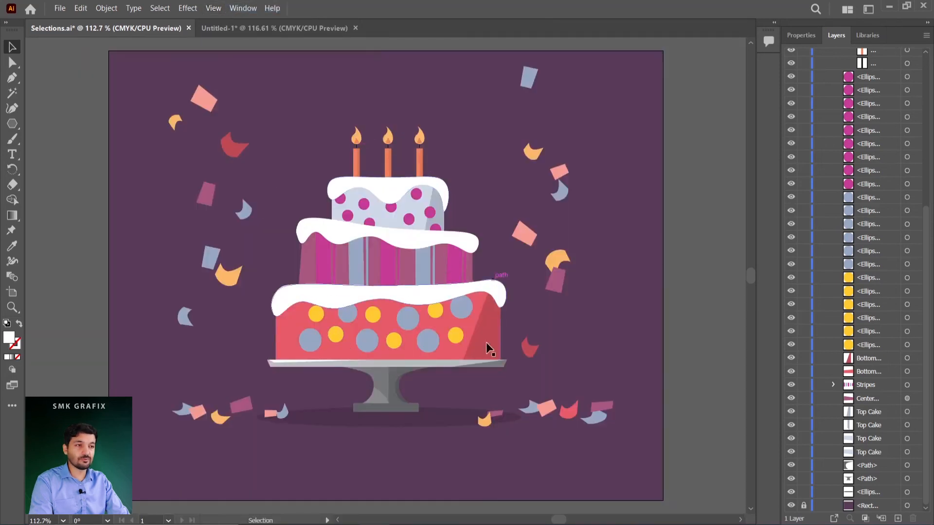